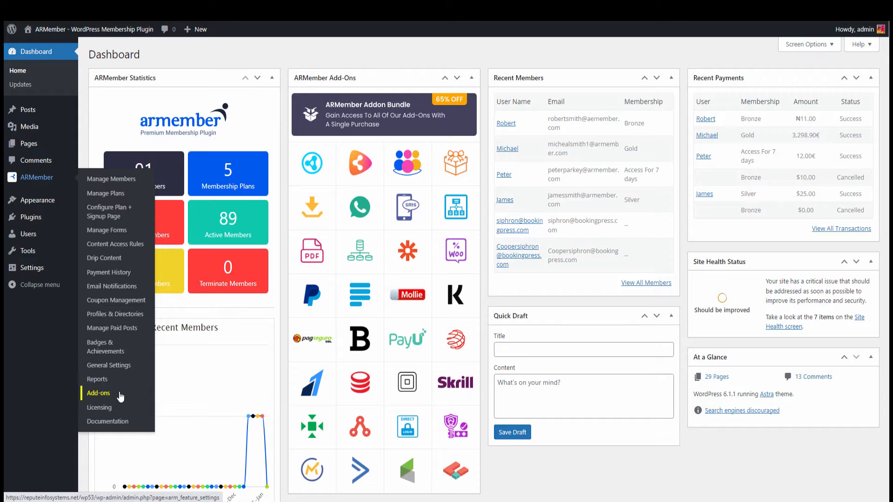
Step: Go to ARMember's Add-ons page and scroll down to the Square add-on card
left_click(121, 395)
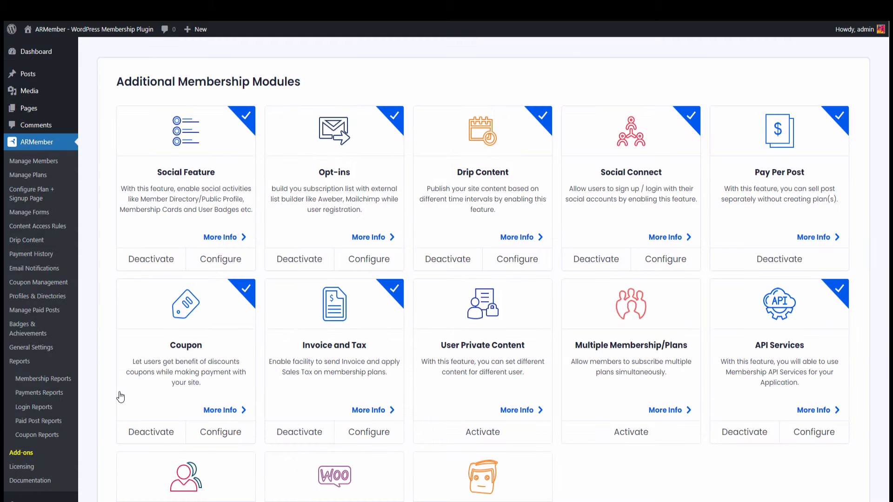
scroll(120, 397, "down", 6)
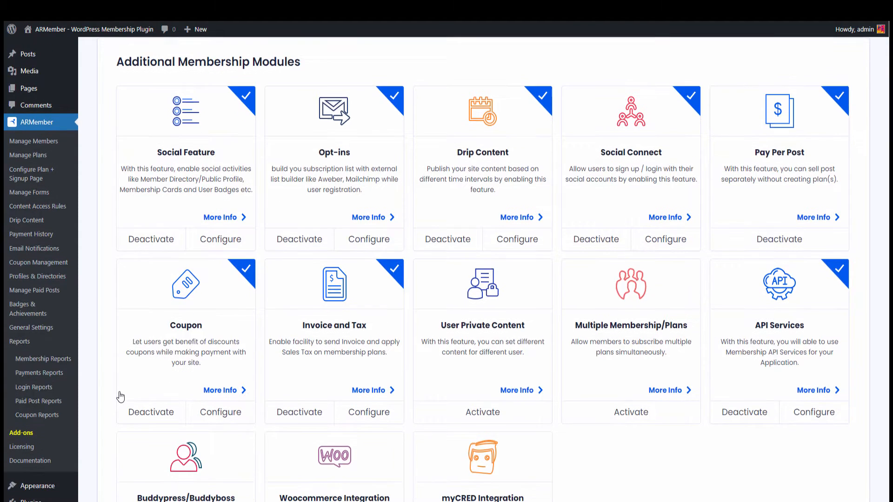
scroll(120, 396, "down", 8)
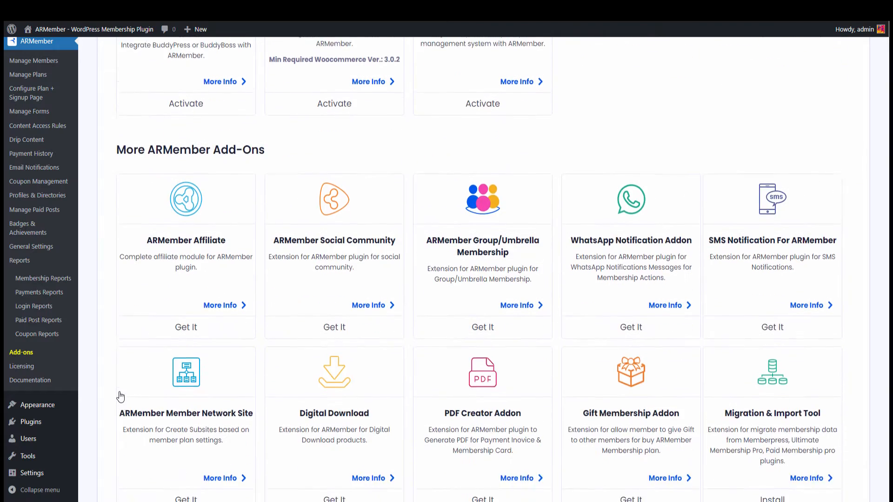
scroll(120, 396, "down", 5)
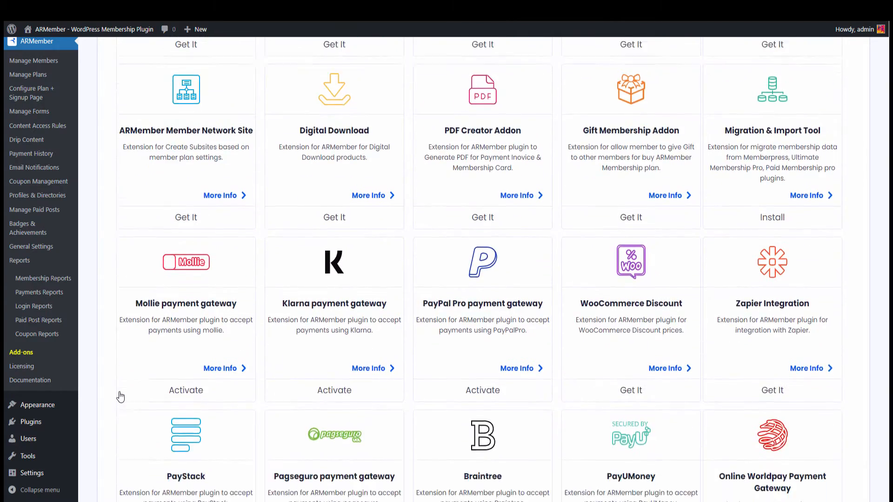
scroll(120, 396, "down", 3)
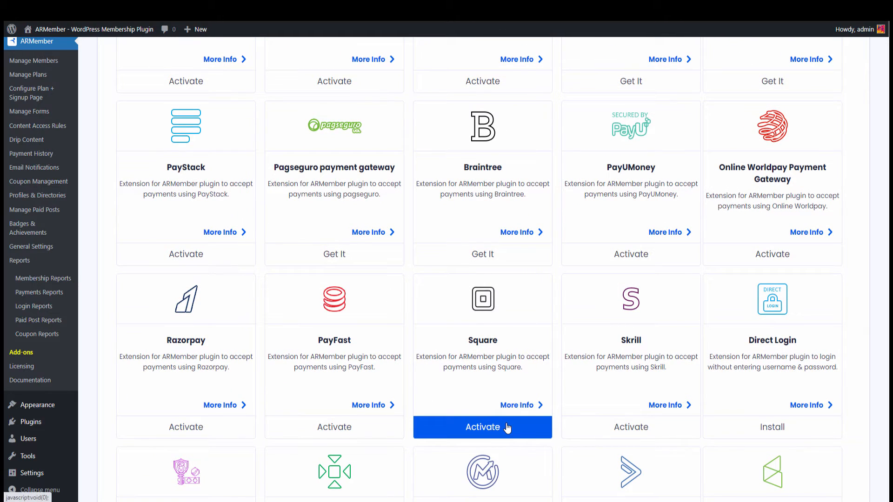
Step: Activate the Square add-on and open its Configure settings
left_click(507, 428)
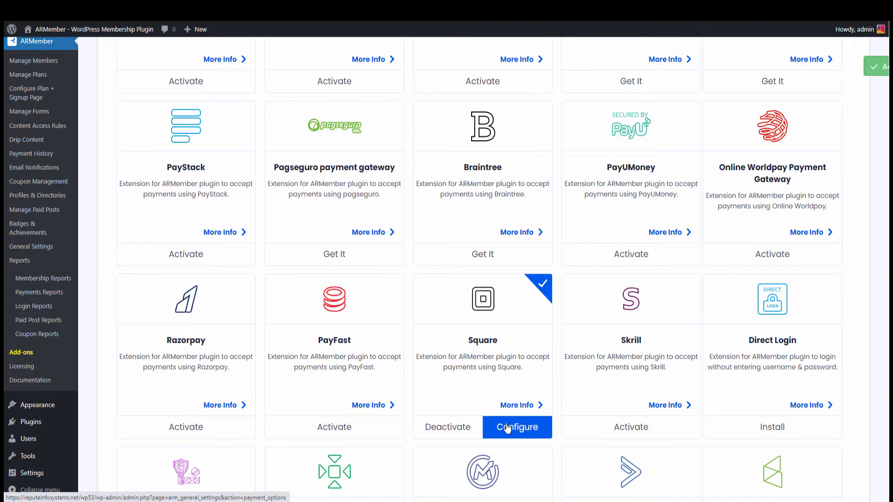
left_click(507, 428)
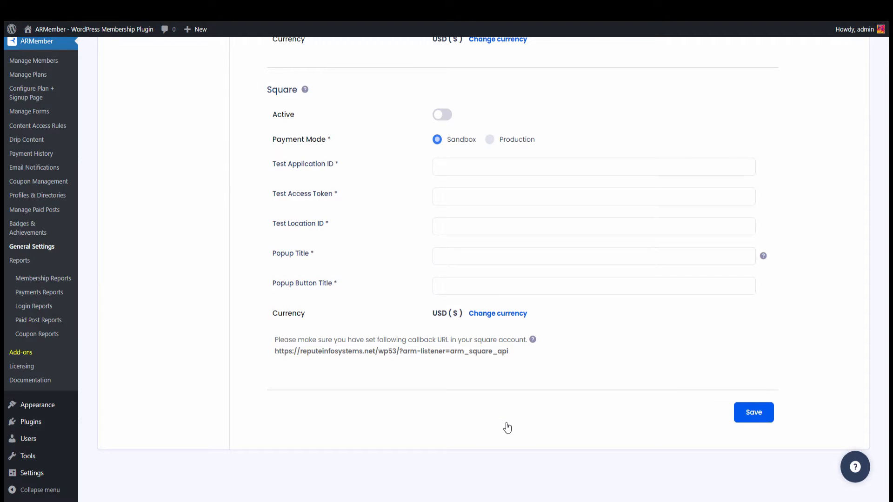
Step: Turn Square on and paste the test application ID, access token and location ID
left_click(449, 117)
left_click(502, 167)
key("ctrl+v")
key("Tab")
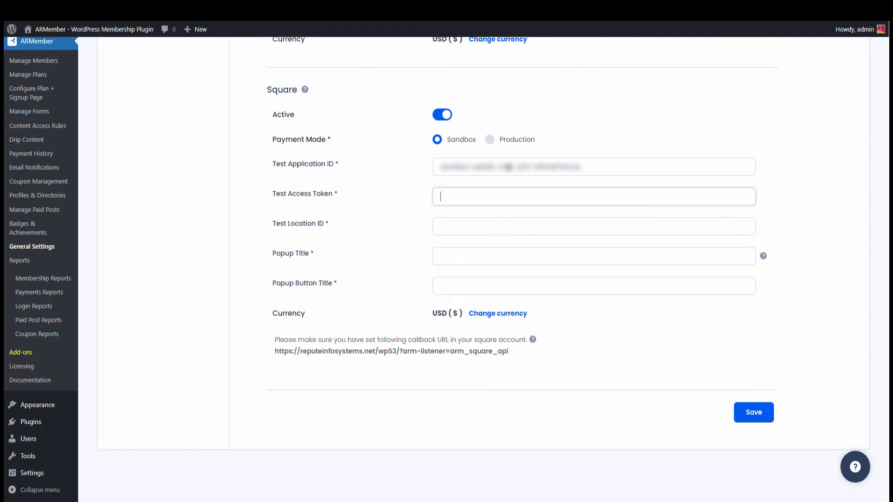
key("ctrl+v")
key("Tab")
key("ctrl+v")
Step: Set popup title 'Square Payment' and button title 'Payment', then save the gateway settings
key("Tab")
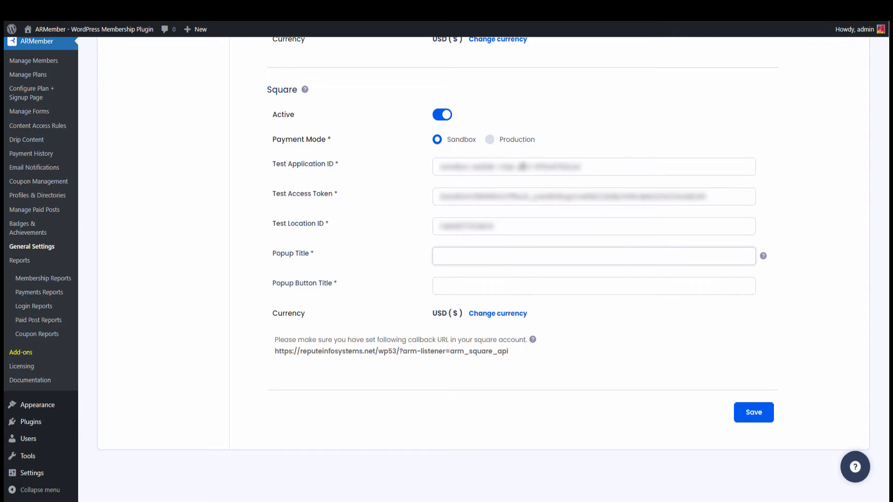
type("Square Payment")
key("Tab")
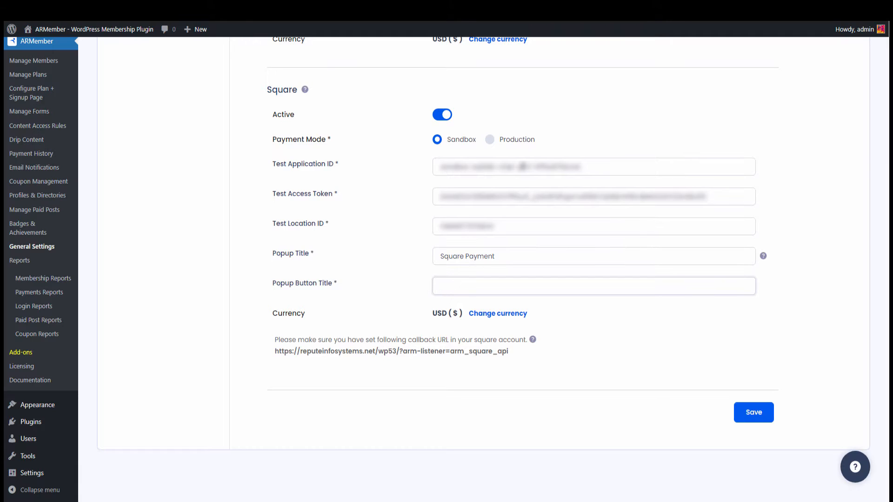
type("Payment")
left_click(743, 418)
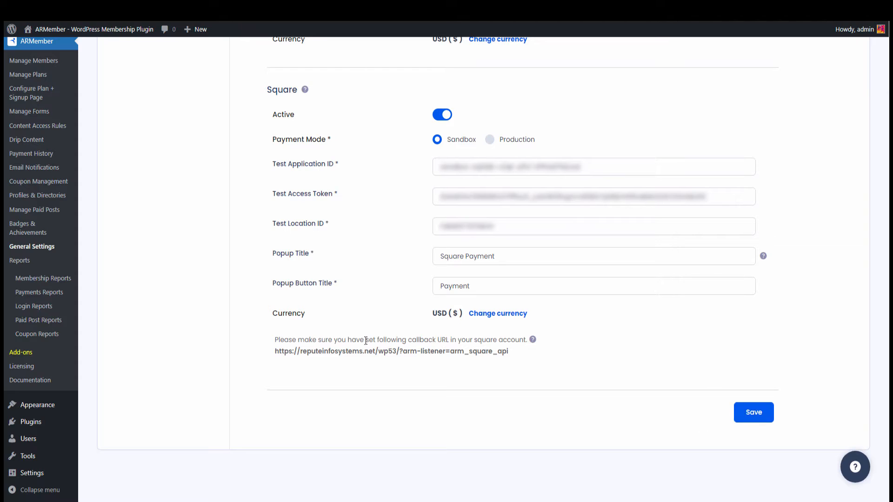
left_click(59, 95)
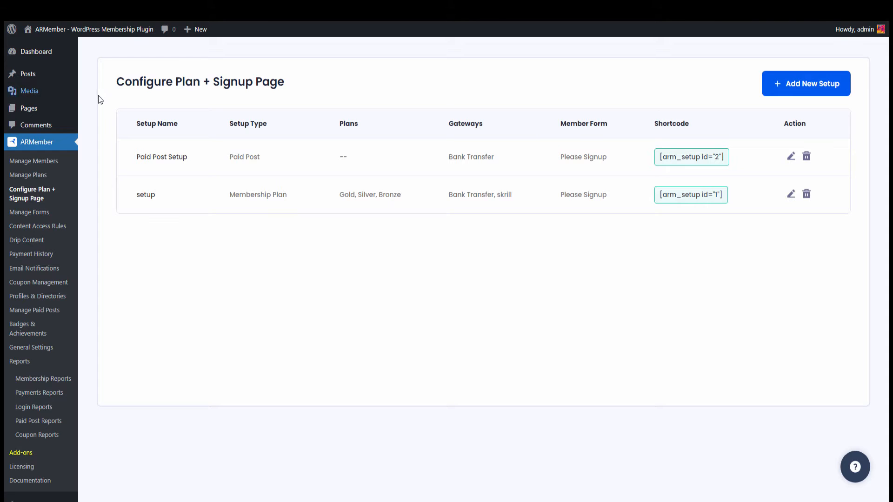
Step: Tick Square as a payment gateway in the 'setup' signup configuration and save it
left_click(791, 197)
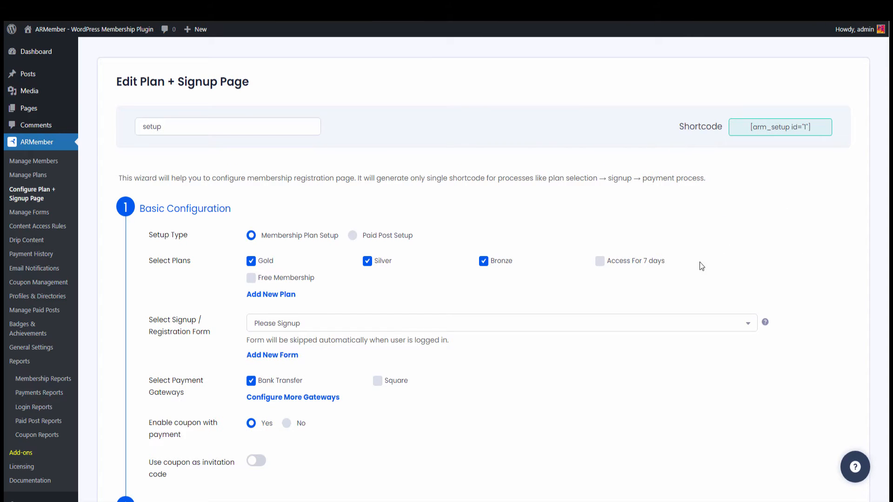
left_click(395, 382)
scroll(396, 384, "down", 15)
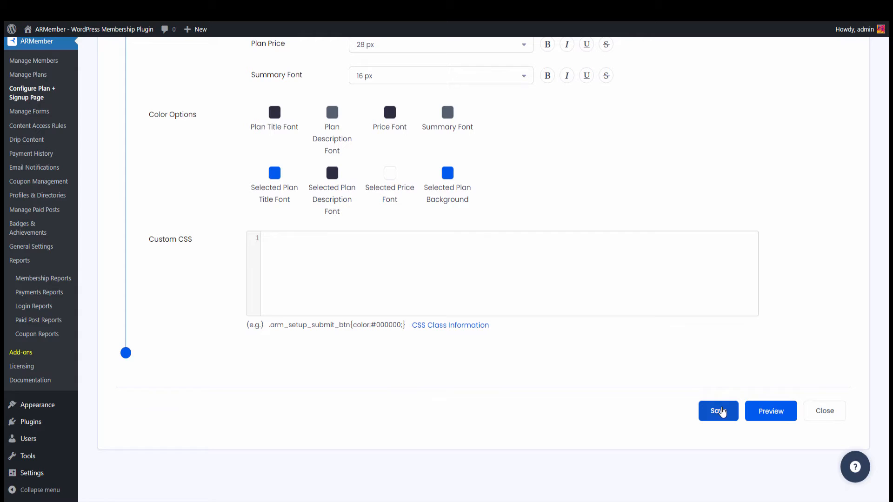
left_click(721, 412)
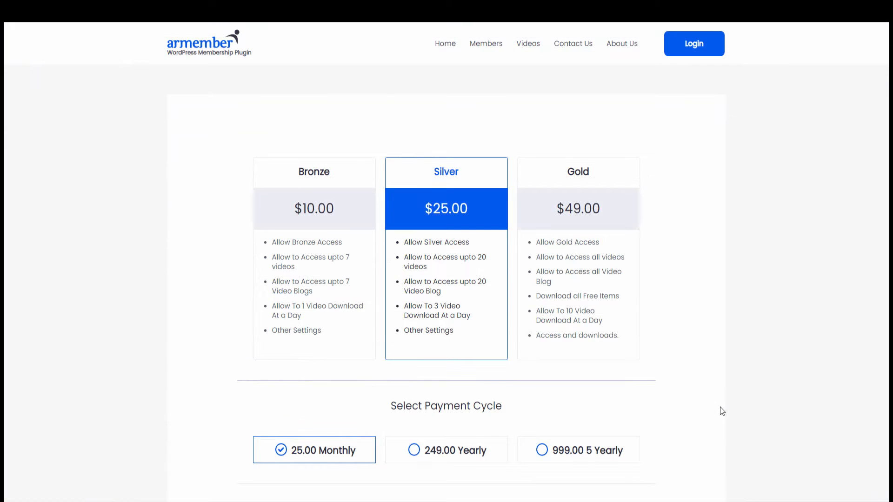
Step: Choose the Gold plan with the 499.00 Yearly billing cycle
scroll(711, 382, "down", 1)
left_click(545, 188)
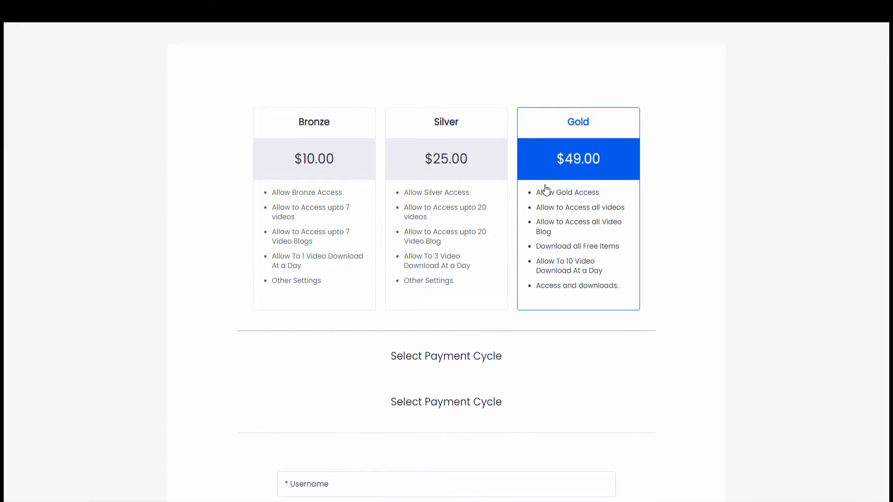
scroll(544, 186, "down", 3)
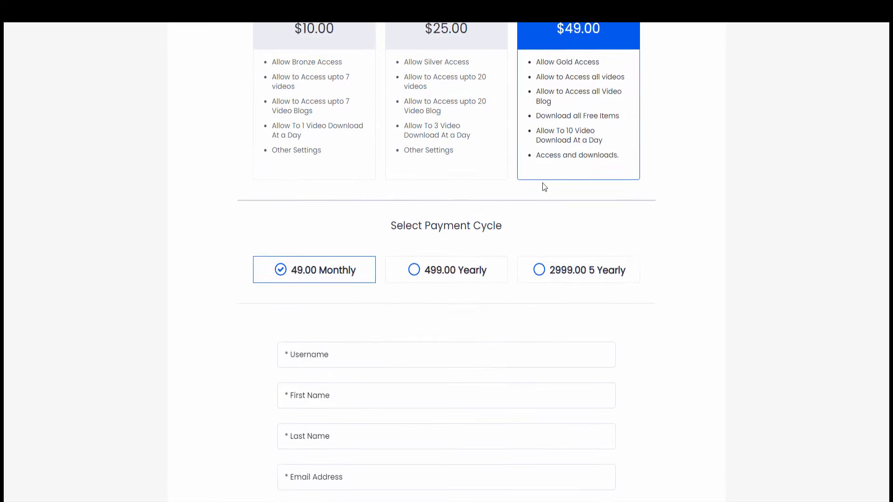
left_click(485, 251)
scroll(463, 261, "down", 1)
Step: Fill in the username, first and last name, e-mail address and password
left_click(454, 279)
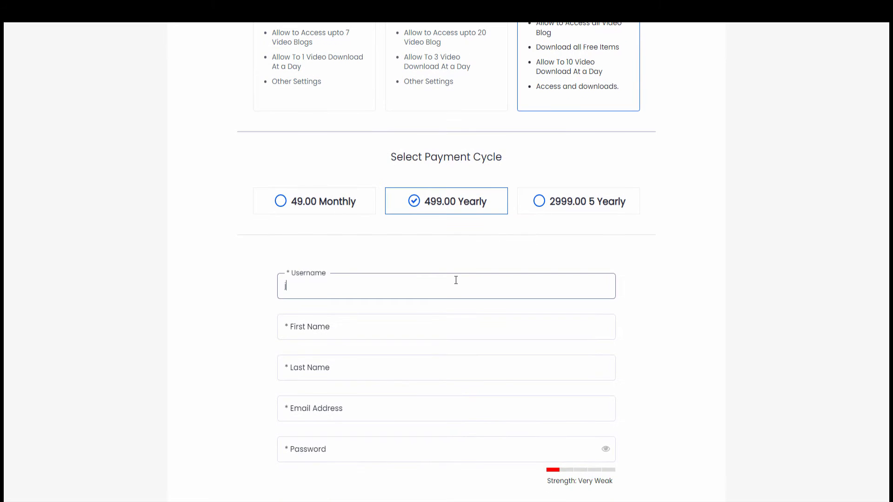
key("Tab")
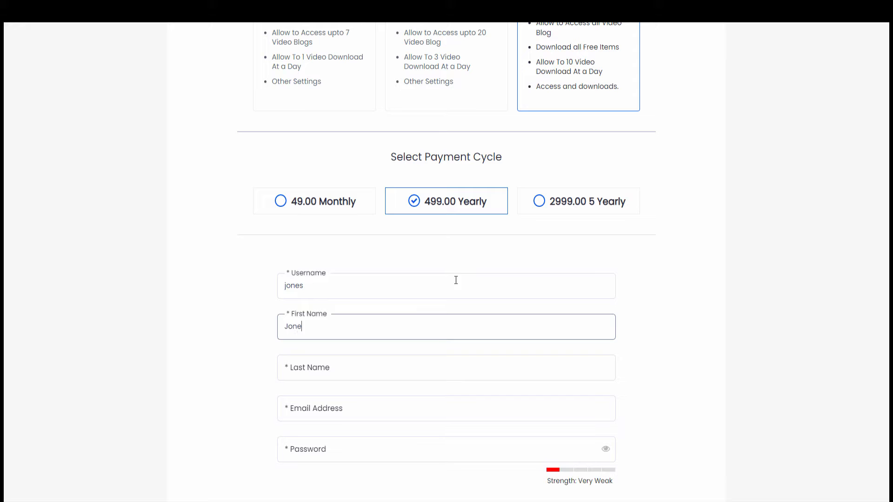
key("Tab")
key("Tab")
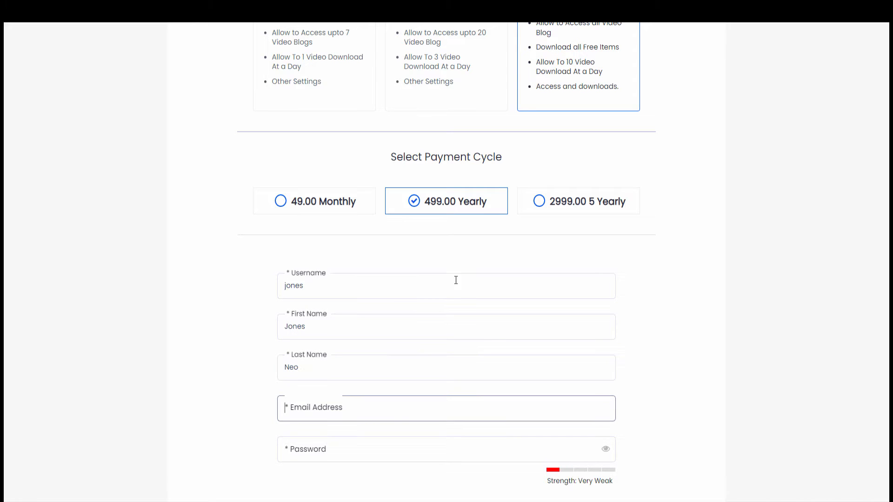
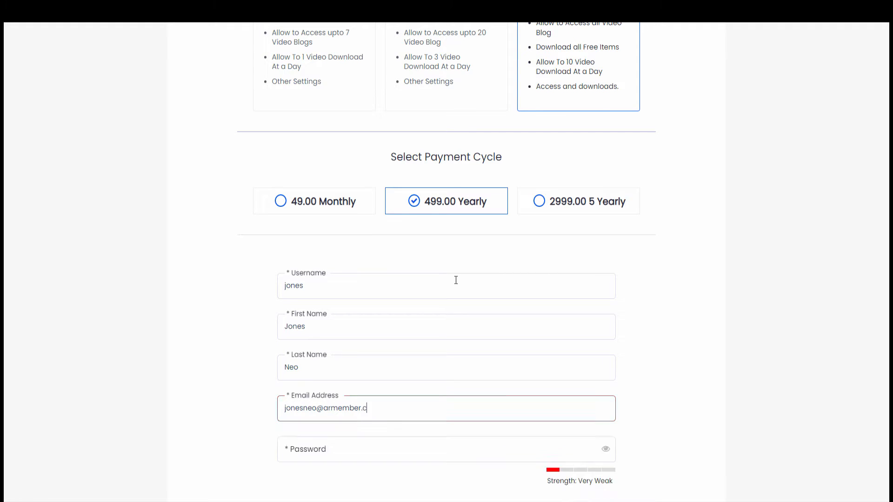
key("Tab")
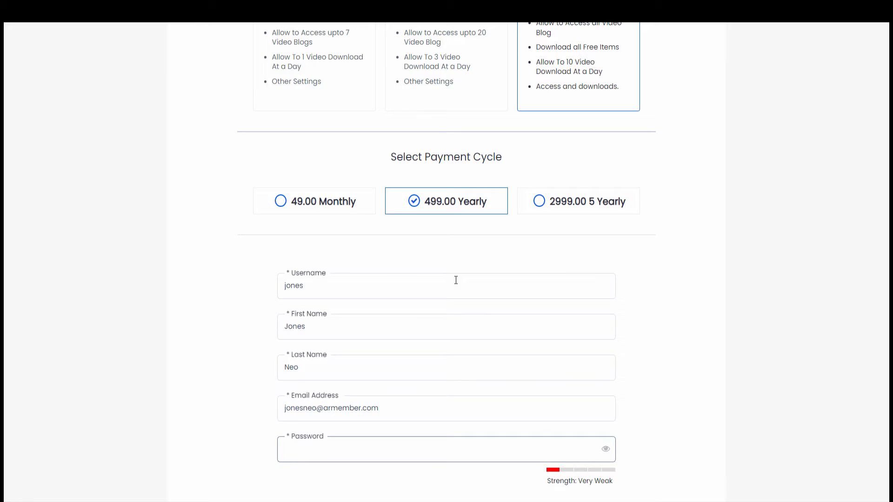
Step: Enter the contact number and tick Boardgames and Volunteering at a charity center as hobbies
scroll(456, 277, "down", 5)
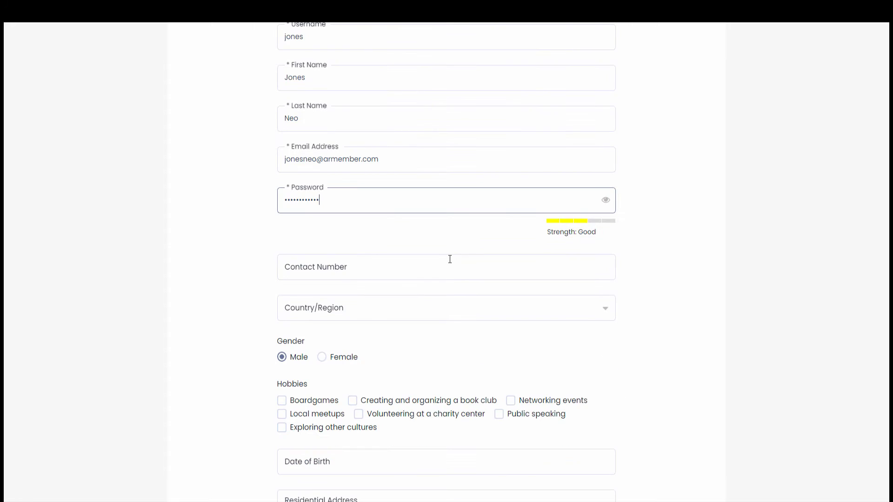
left_click(446, 263)
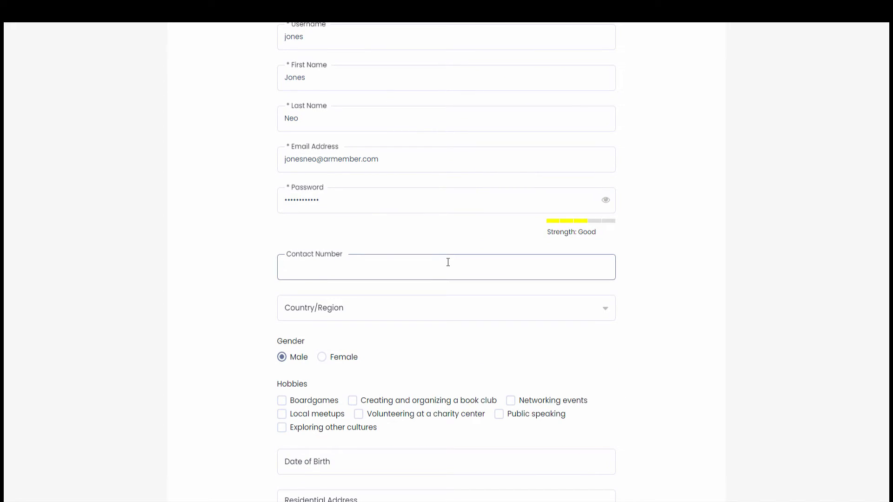
type("2015554845")
scroll(449, 262, "down", 4)
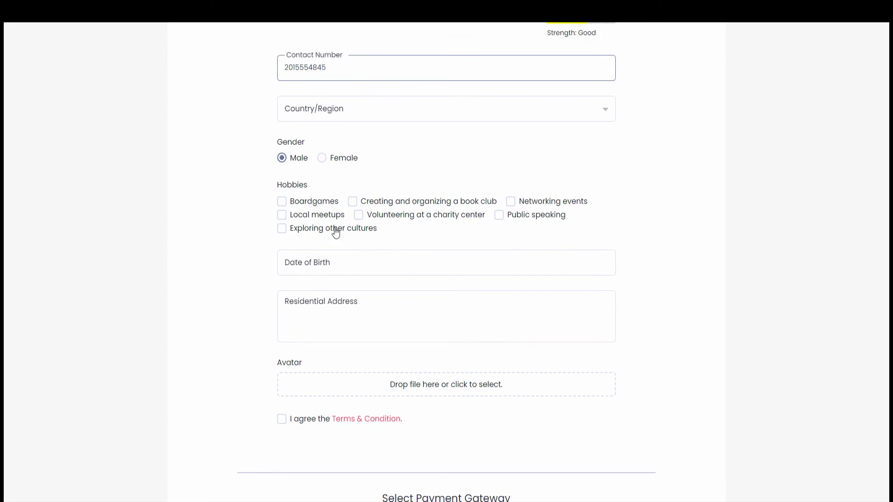
left_click(318, 201)
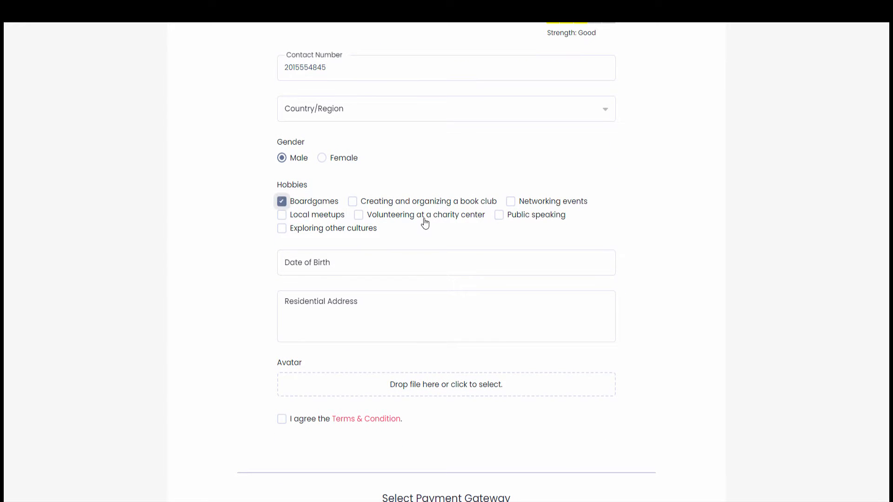
left_click(423, 217)
Step: Agree to the terms, choose Square as the gateway and submit the Gold purchase
scroll(350, 291, "down", 2)
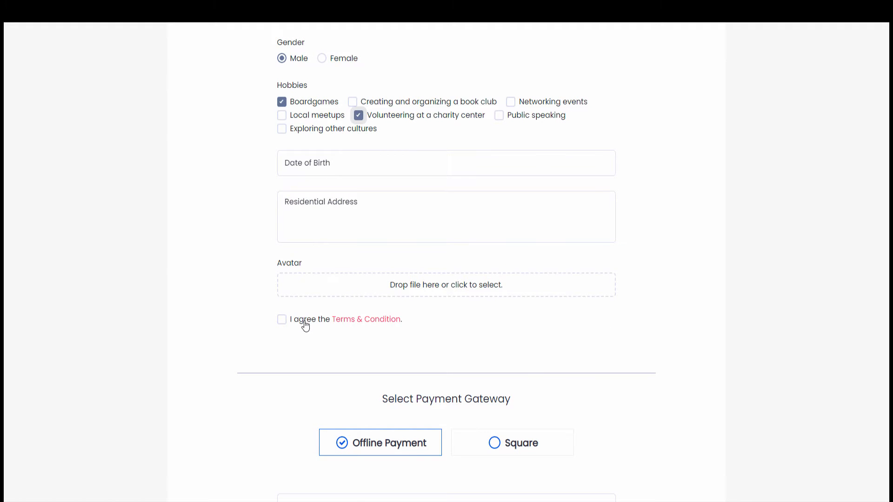
left_click(307, 326)
scroll(368, 321, "down", 2)
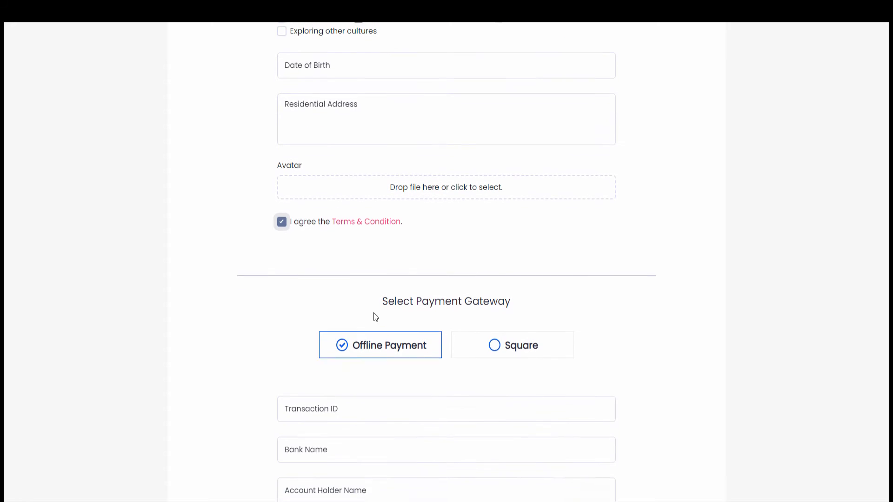
left_click(544, 344)
scroll(554, 311, "down", 7)
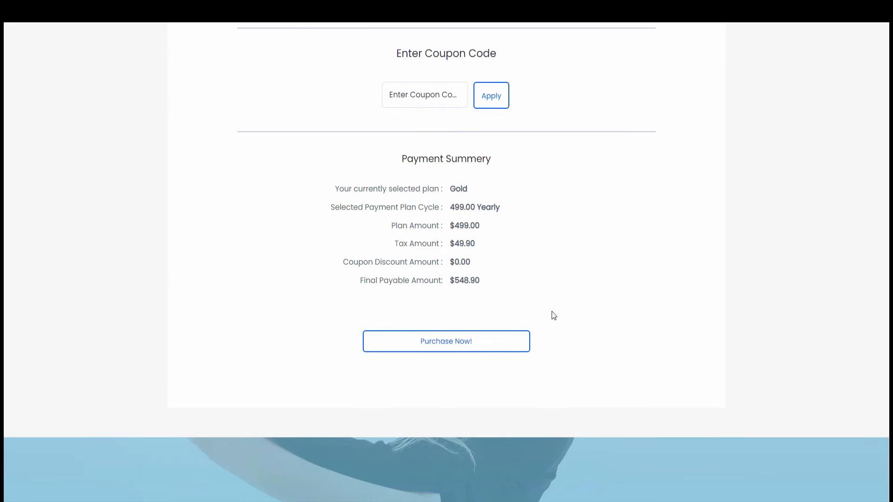
left_click(507, 343)
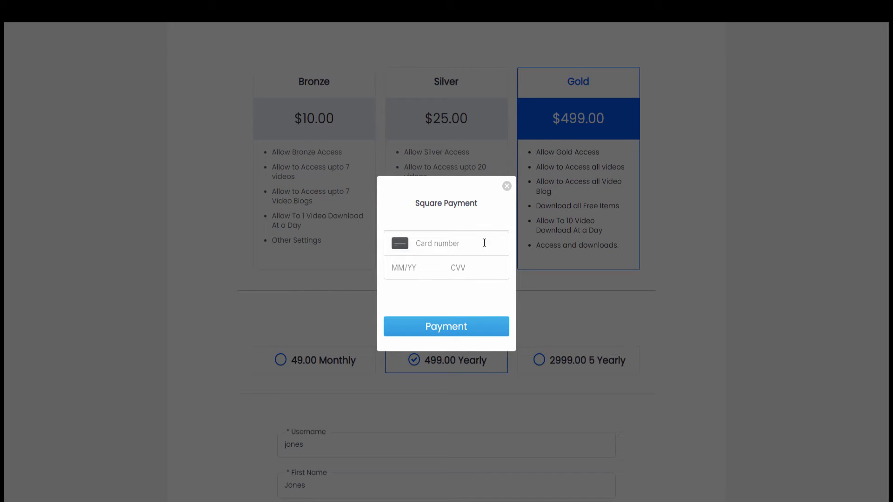
left_click(467, 245)
type("411")
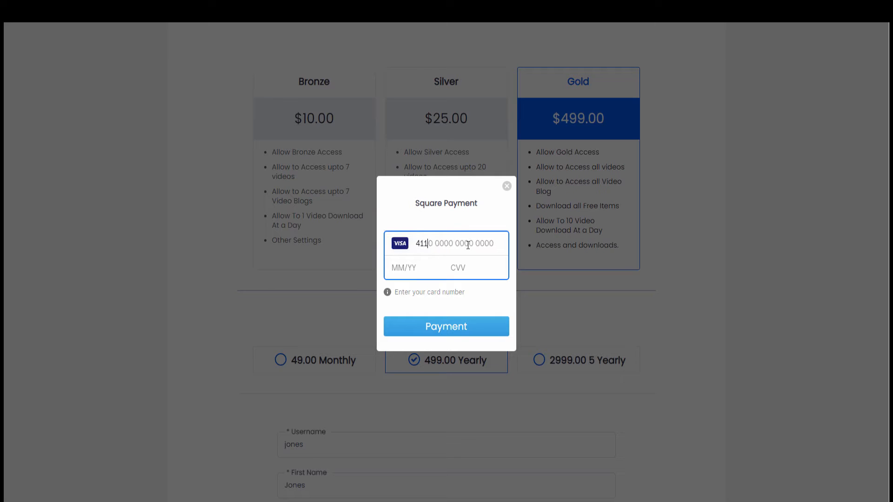
type("1 1111 1111 1111 ")
type("11/23 ")
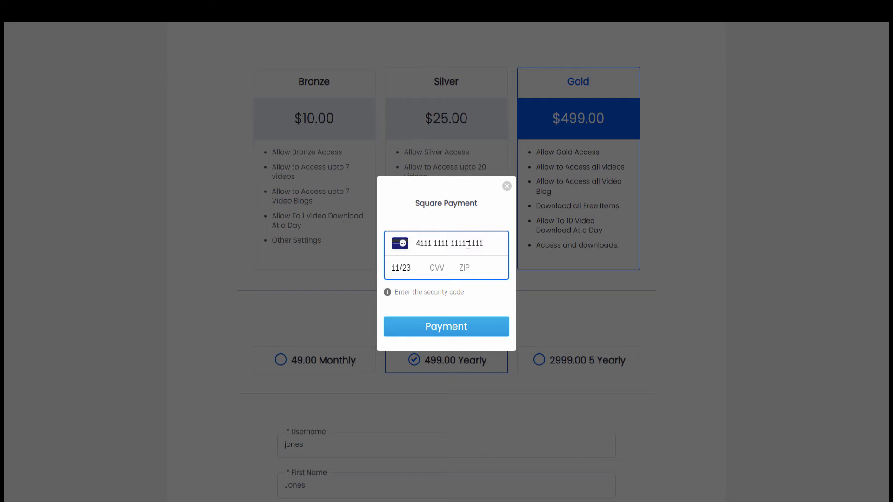
type("123 ")
type("1234")
type("5")
left_click(479, 330)
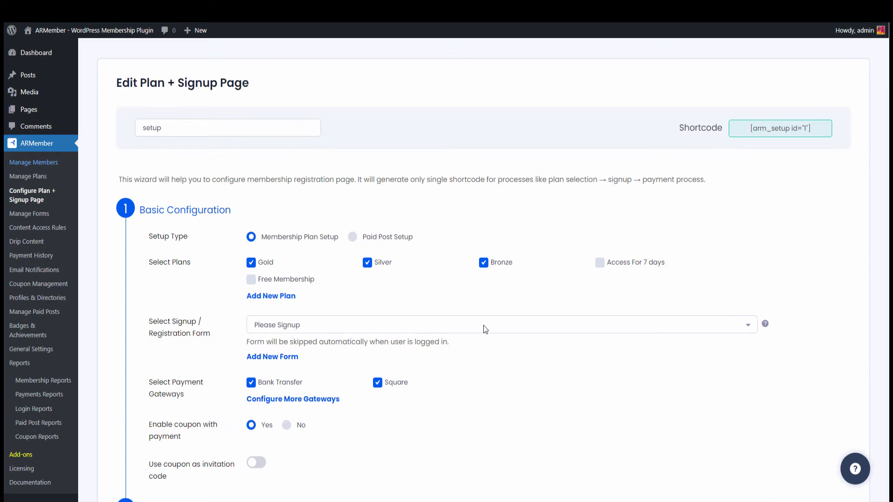
Step: Check the new Gold member in Manage Members, then the ref-200 Square payment in Payment History
left_click(38, 167)
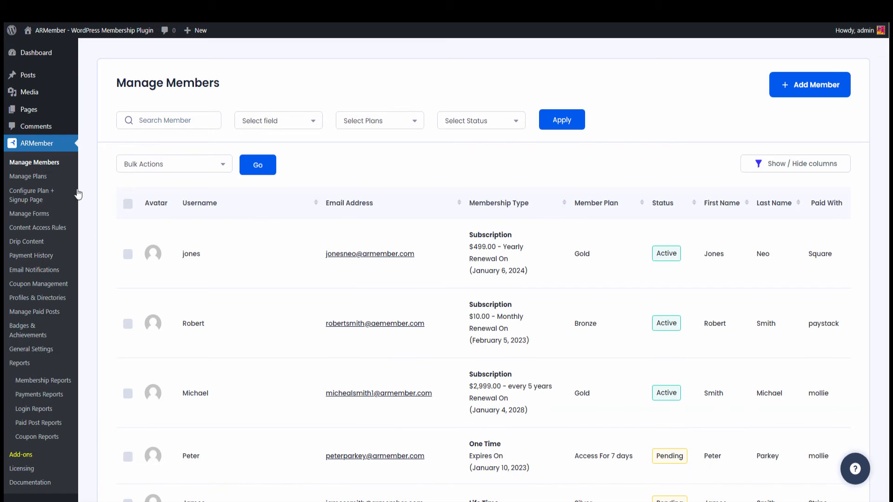
mouse_move(403, 265)
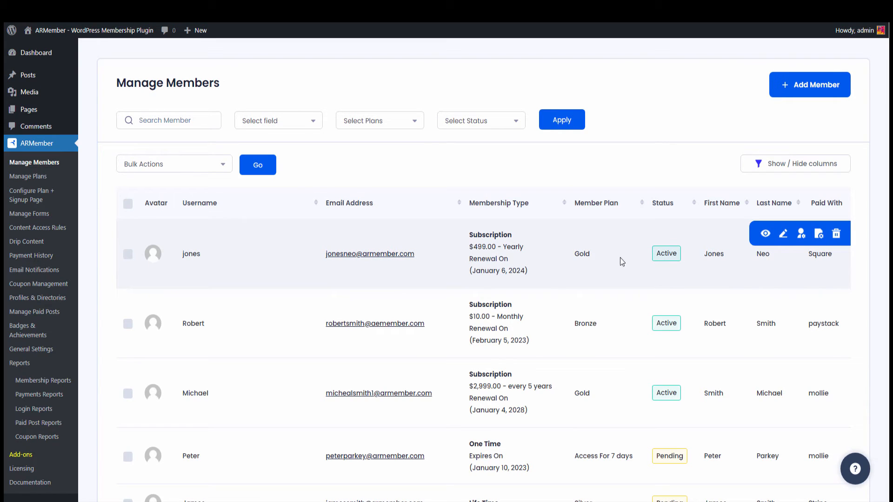
left_click(50, 261)
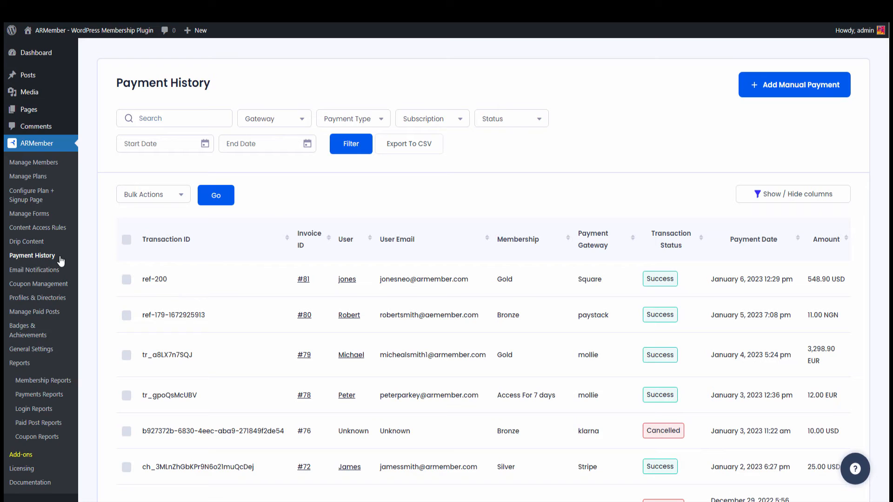
mouse_move(425, 283)
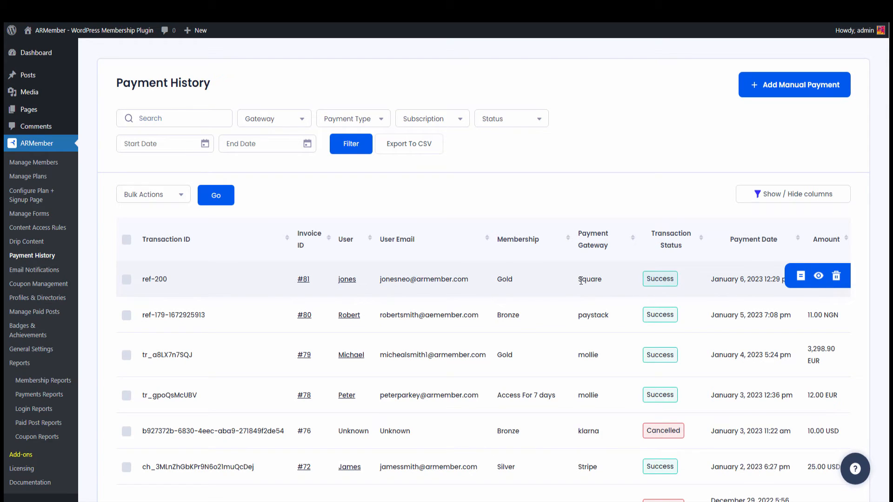
left_click_drag(578, 279, 602, 279)
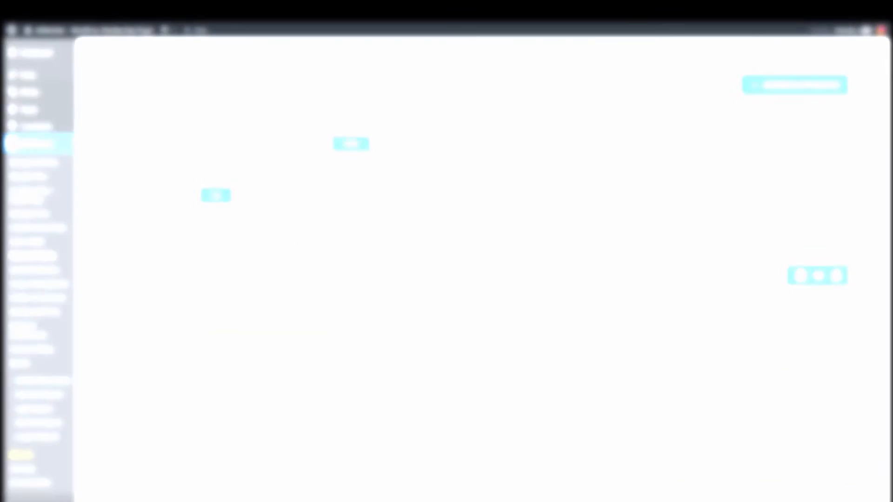
Step: View the Gold membership under My Membership, then the $548.90 Square payment in My Transactions
mouse_move(704, 62)
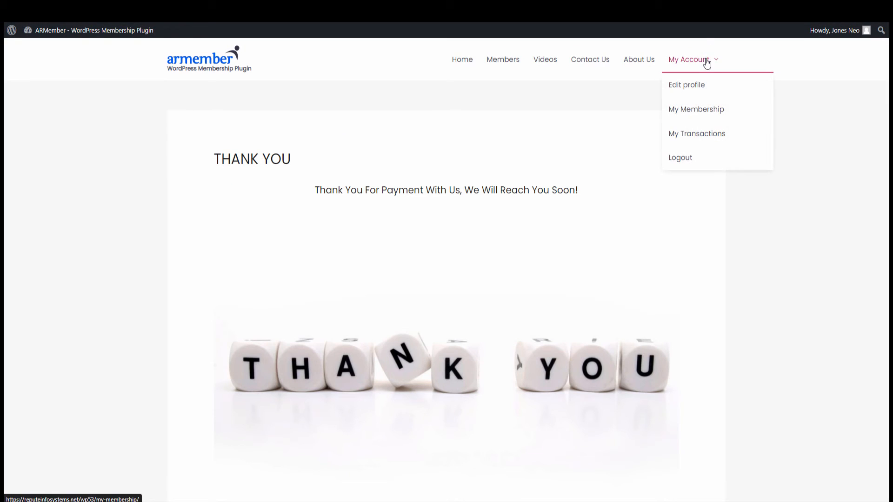
left_click(705, 117)
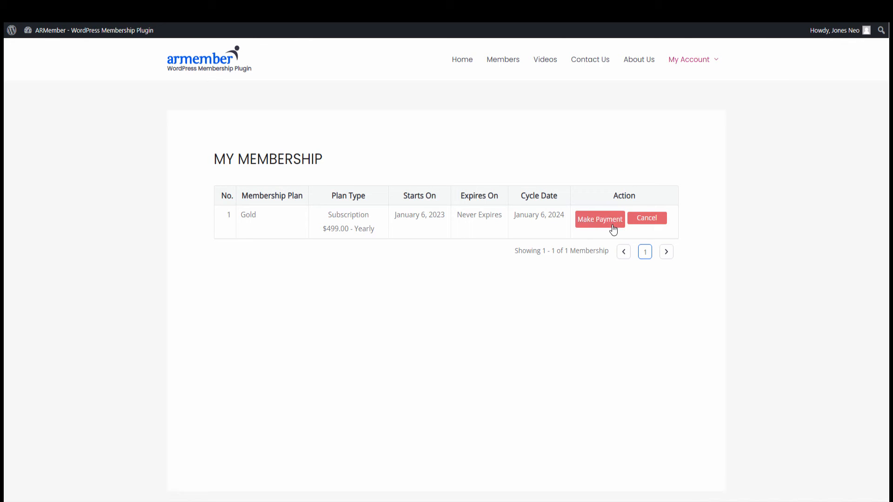
mouse_move(691, 64)
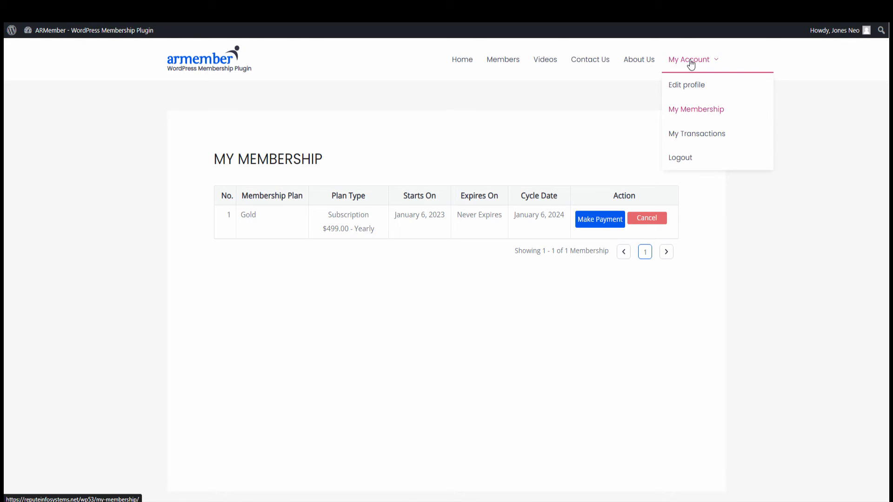
left_click(738, 136)
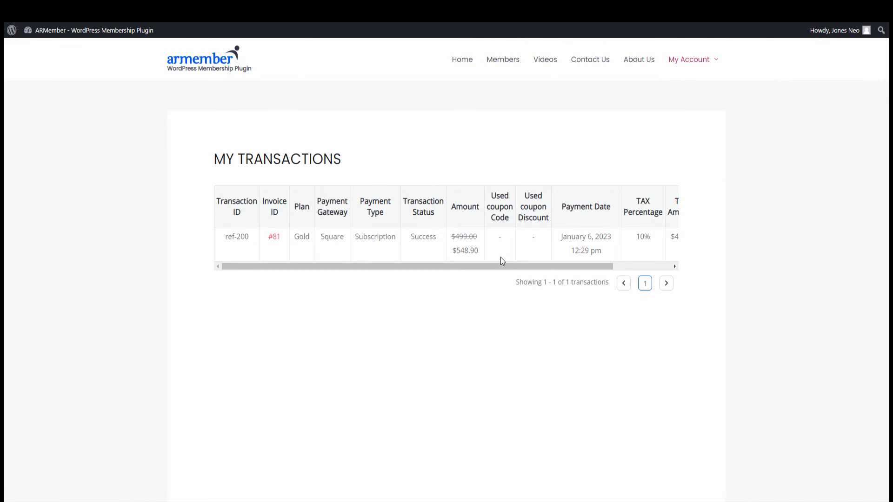
left_click_drag(500, 264, 587, 264)
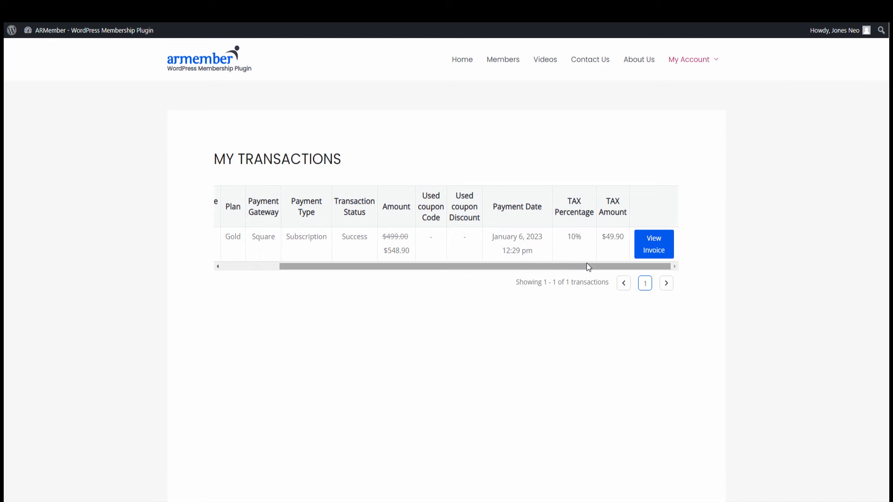
Step: Open invoice #81 for the $548.90 Square Gold payment and scroll through its details
left_click(669, 242)
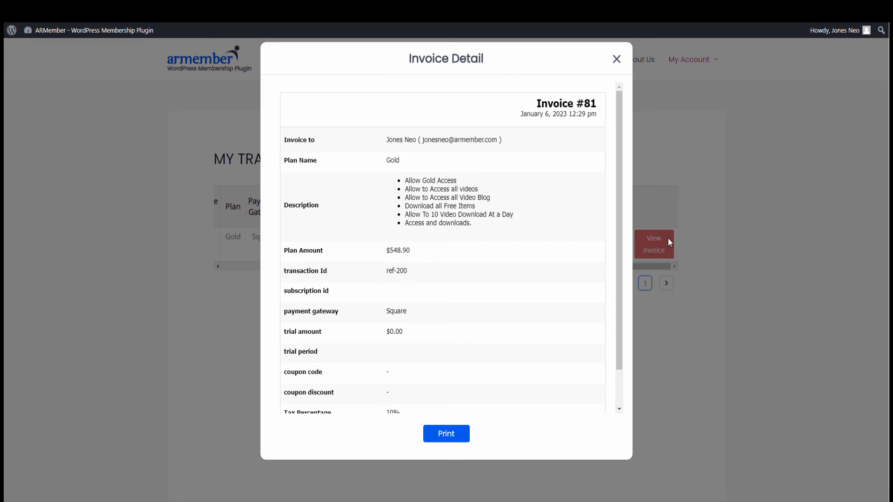
scroll(561, 270, "down", 2)
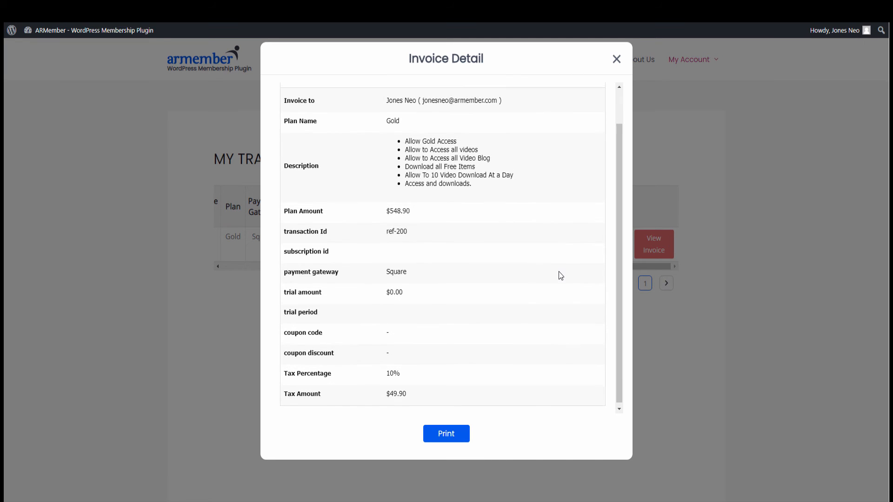
scroll(561, 275, "up", 2)
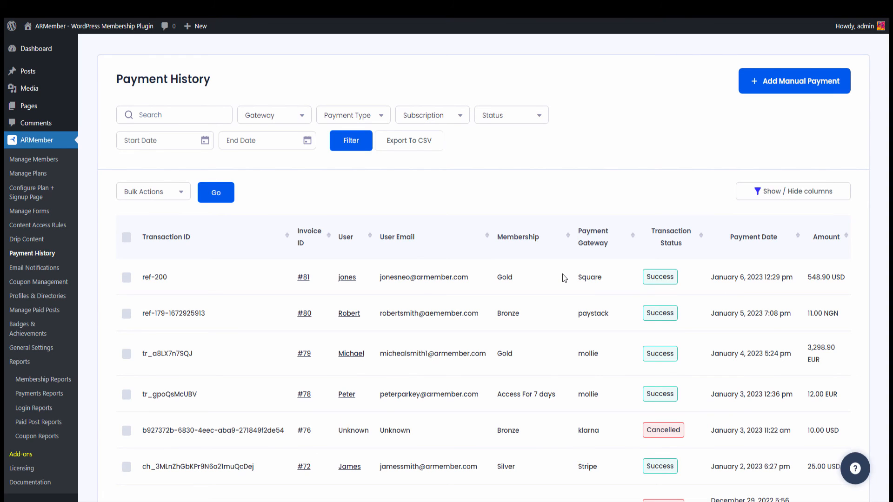
Step: Go to ARMember General Settings and switch to the Debug Log Settings tab
left_click(66, 351)
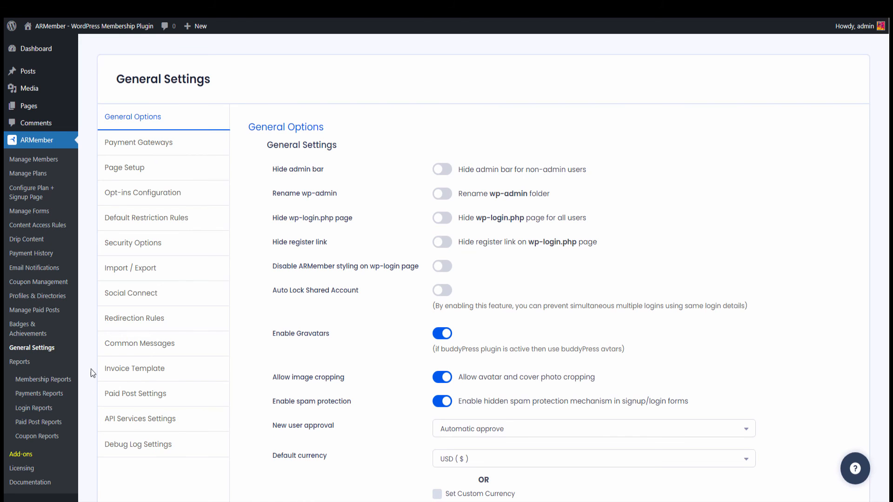
scroll(203, 357, "down", 3)
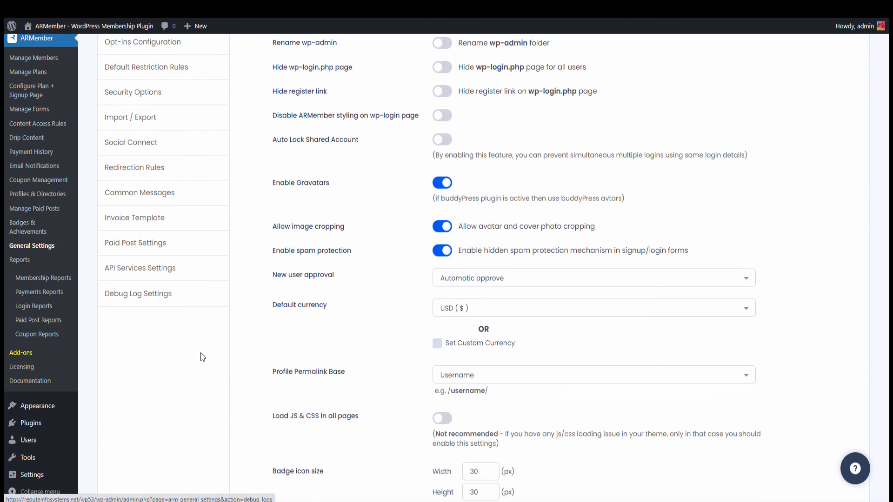
left_click(212, 304)
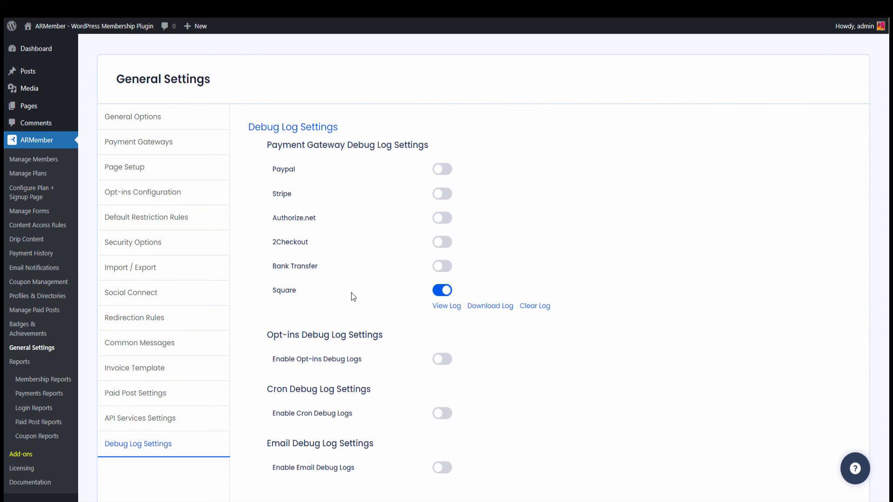
Step: Review the Square gateway debug log entries in the log viewer
left_click(449, 307)
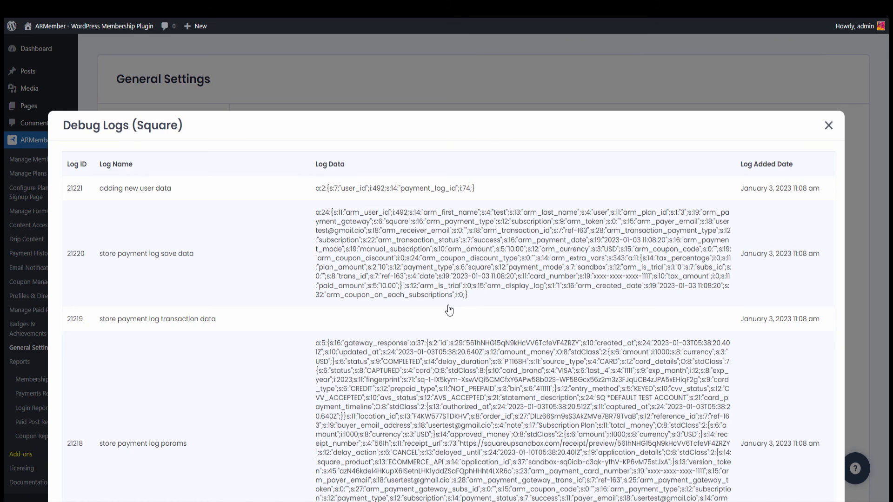
scroll(449, 310, "down", 8)
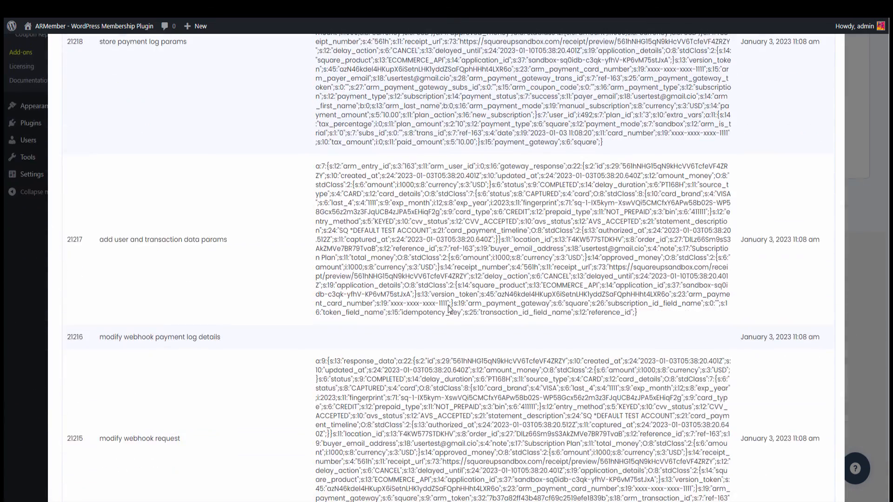
key("Escape")
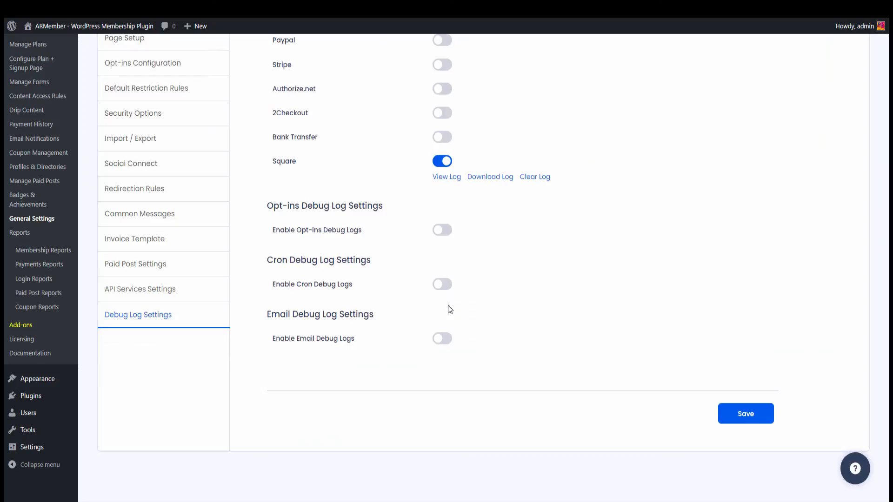
Step: Keep the Square log download duration at Last 1 Week, then request clearing the Square logs
left_click(481, 181)
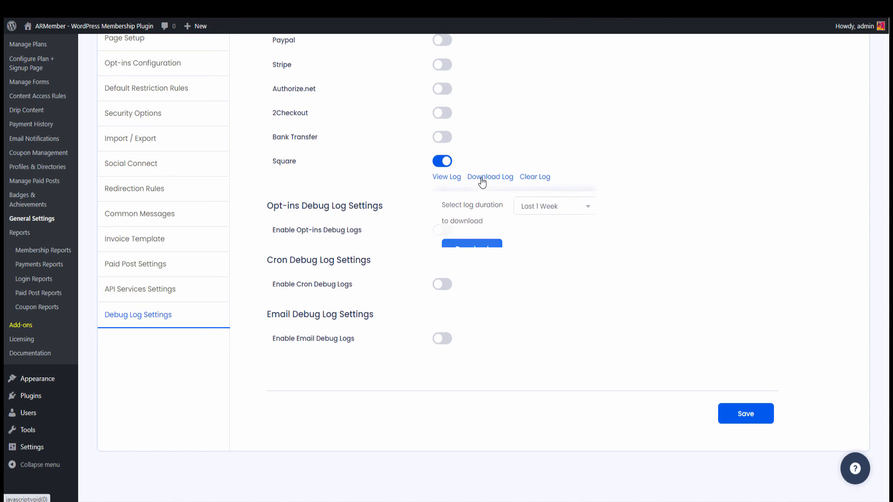
left_click(544, 204)
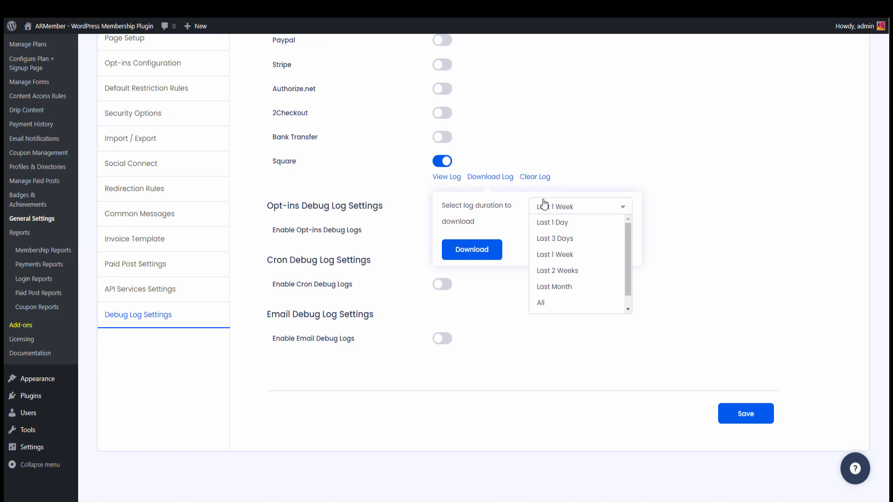
left_click(516, 204)
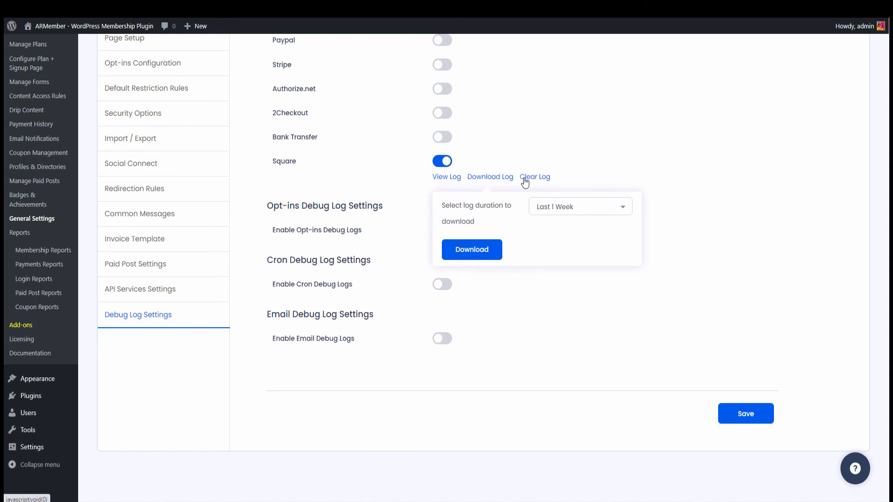
left_click(529, 182)
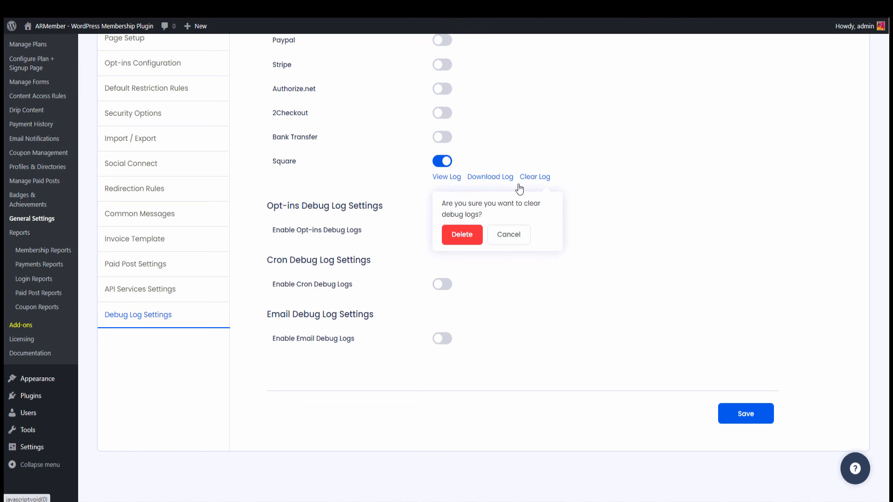